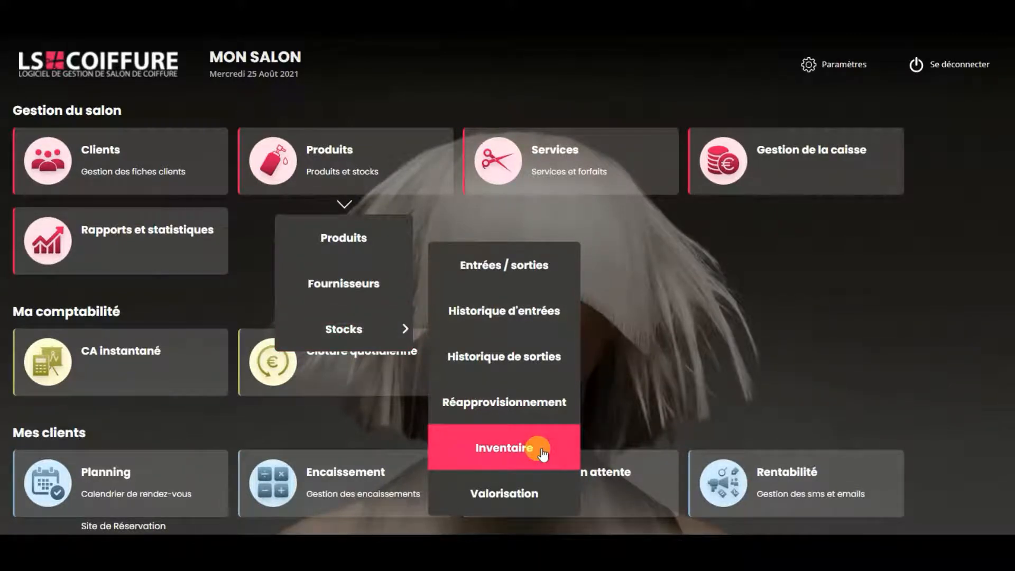
Step: Open the stock inventory, select the second collaborator in the list and start a global inventory
click(543, 452)
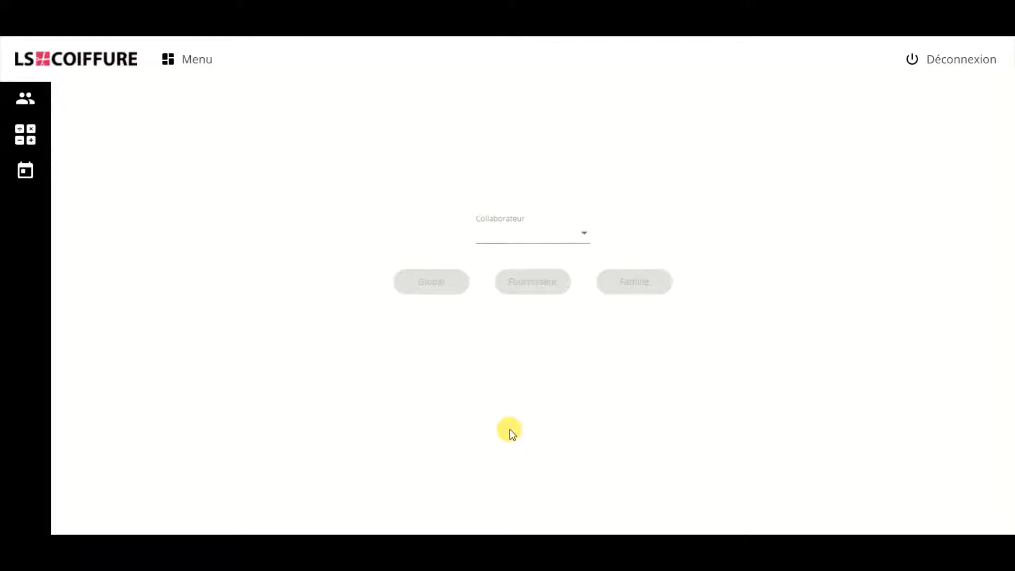
click(524, 243)
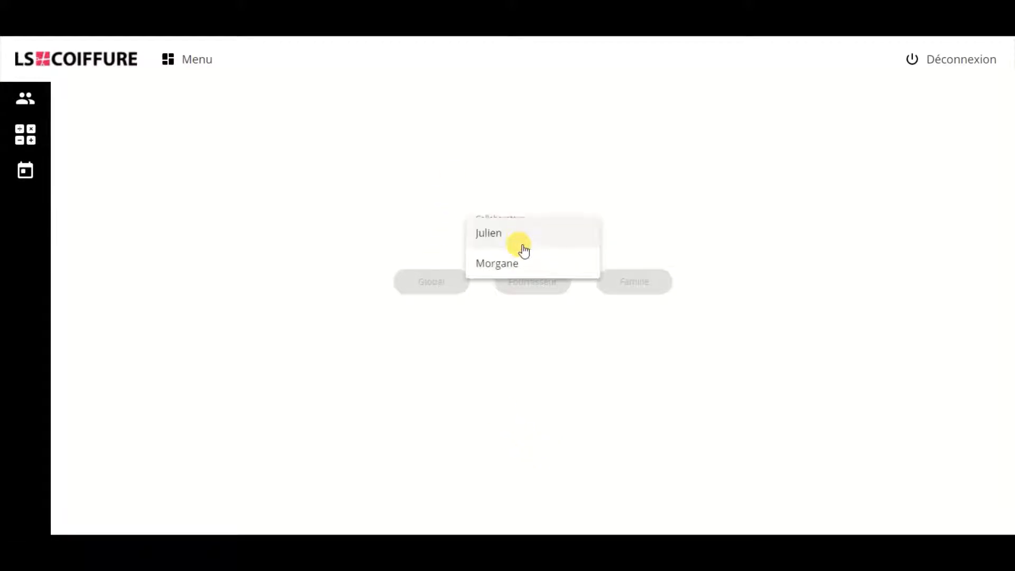
click(518, 265)
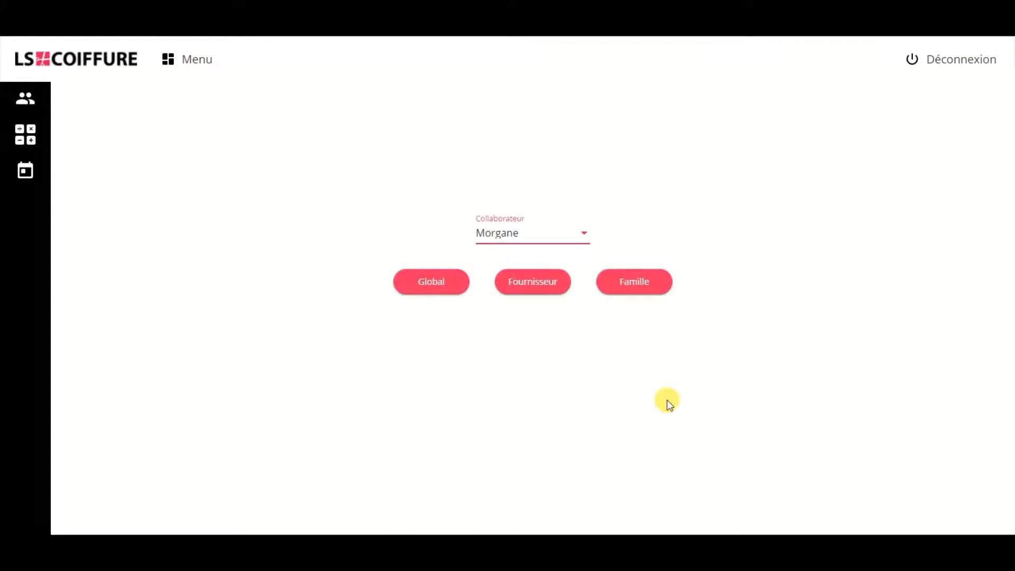
click(443, 285)
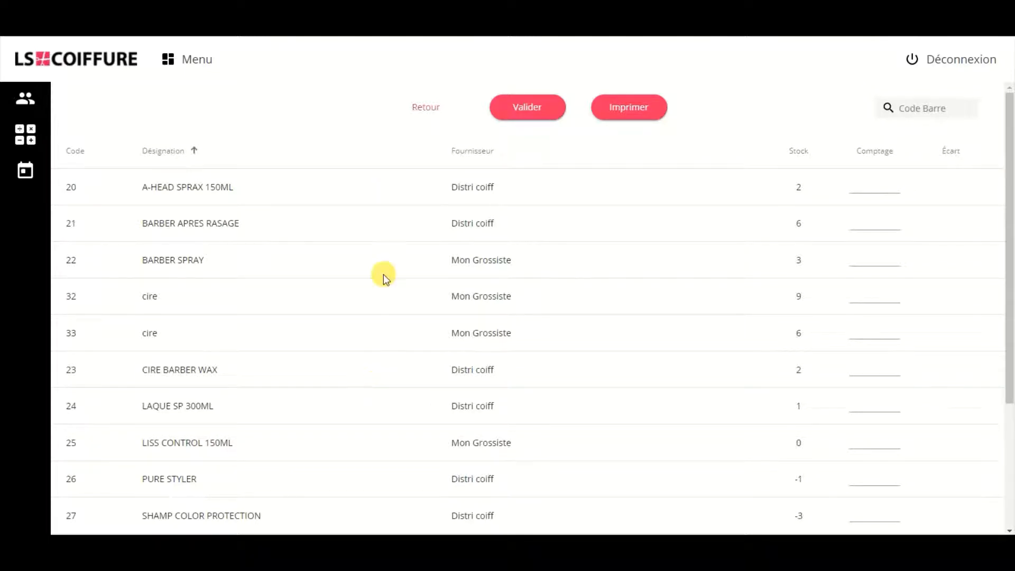
Step: Go back to the inventory type selection and open the supplier inventory for Mon Grossiste
click(426, 108)
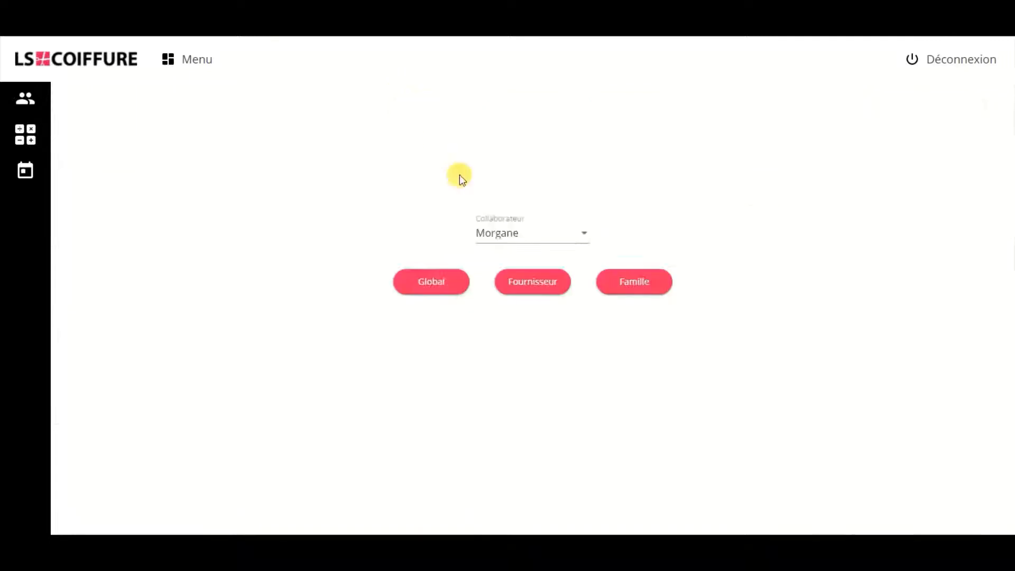
click(526, 285)
click(544, 324)
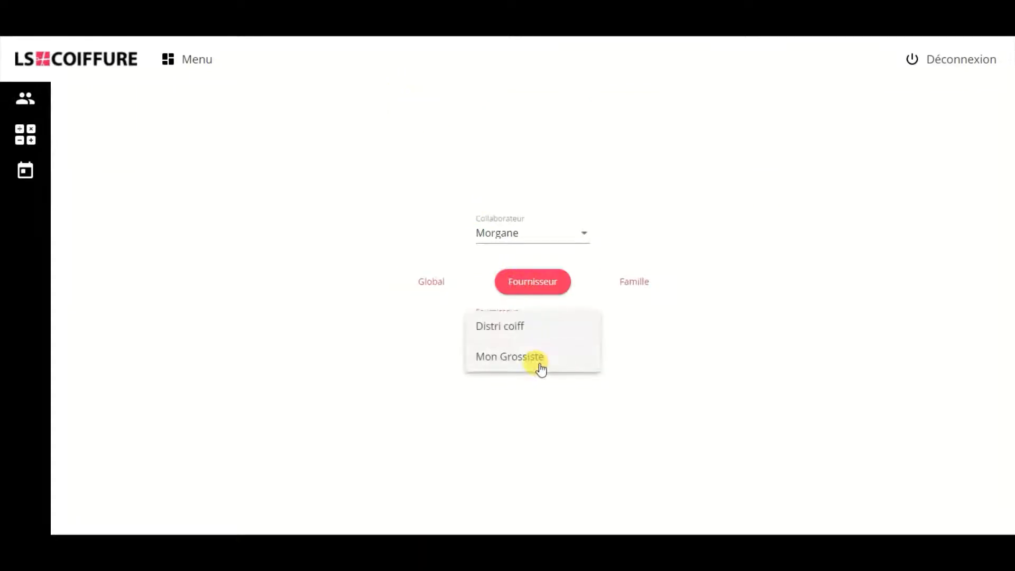
click(538, 360)
click(530, 375)
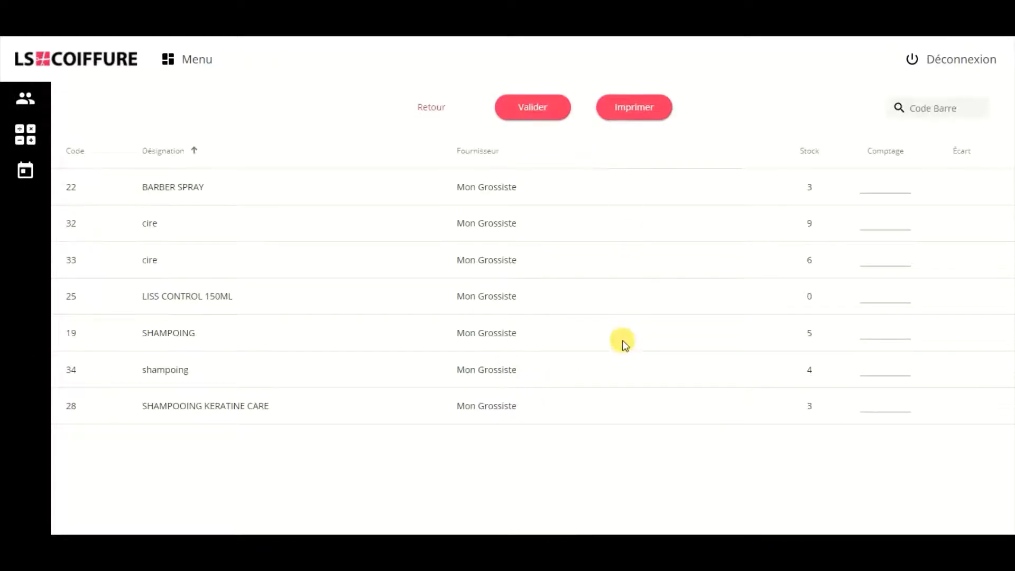
Step: Go back to the inventory type selection and open the family inventory for COIFFAGE
click(444, 106)
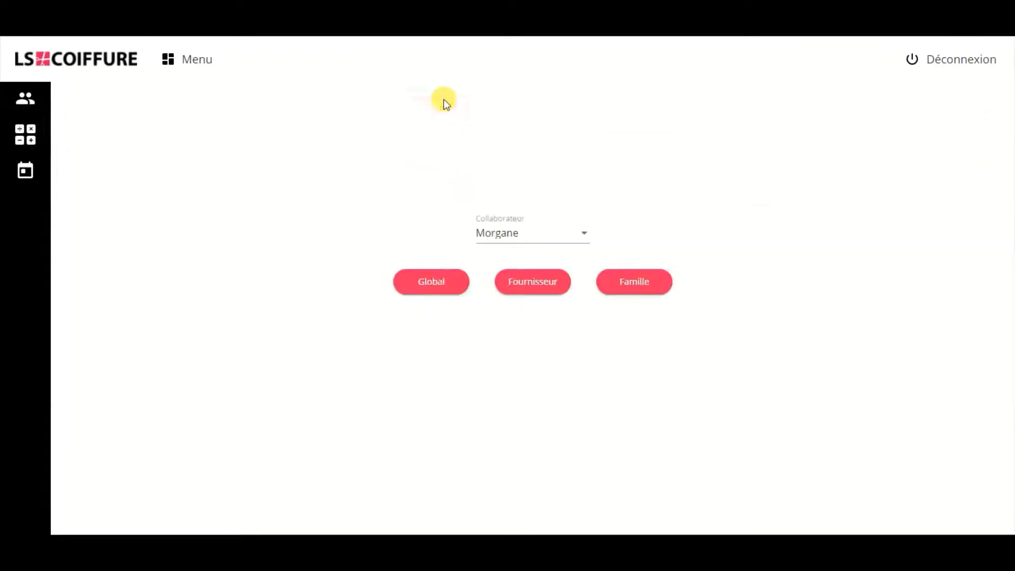
click(642, 289)
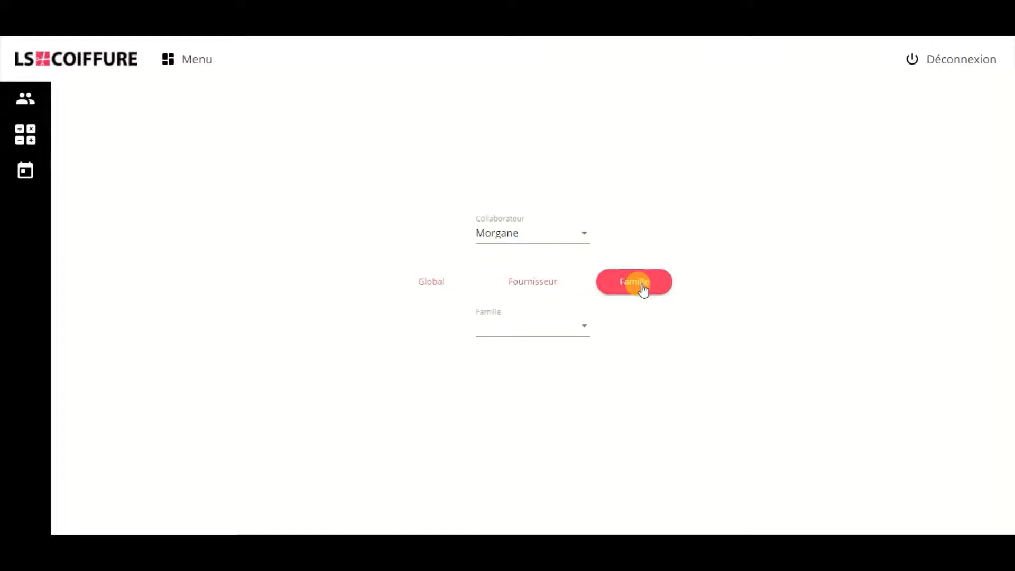
click(553, 323)
click(548, 356)
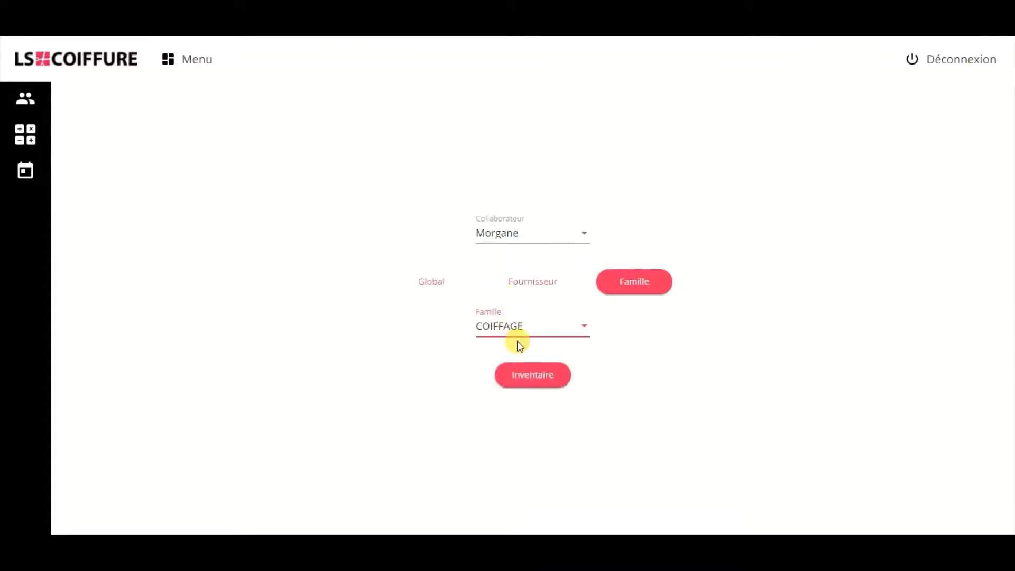
click(533, 378)
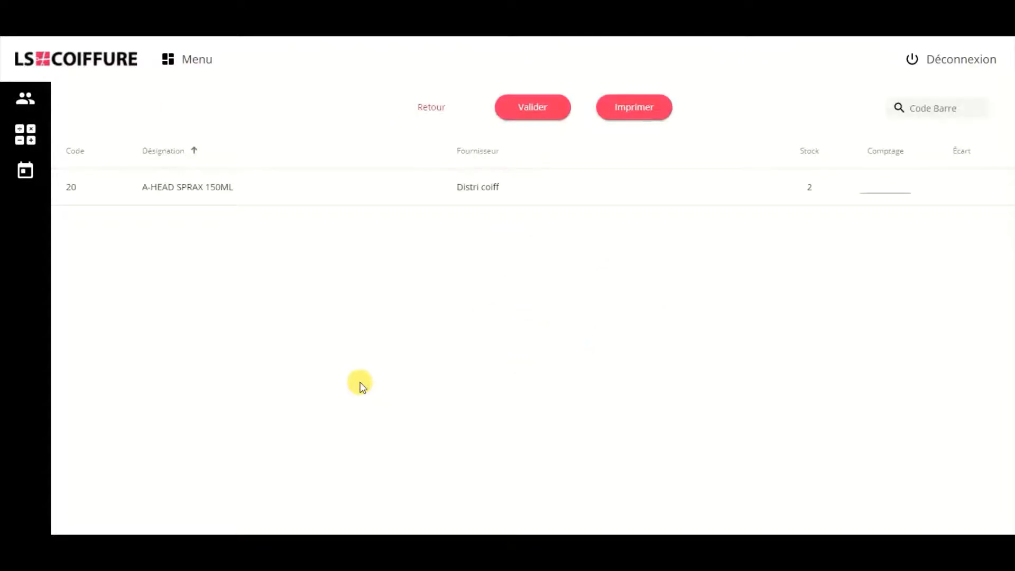
Step: Reopen the global inventory and preview its printable count sheet, leaving the print dialog without printing
click(431, 108)
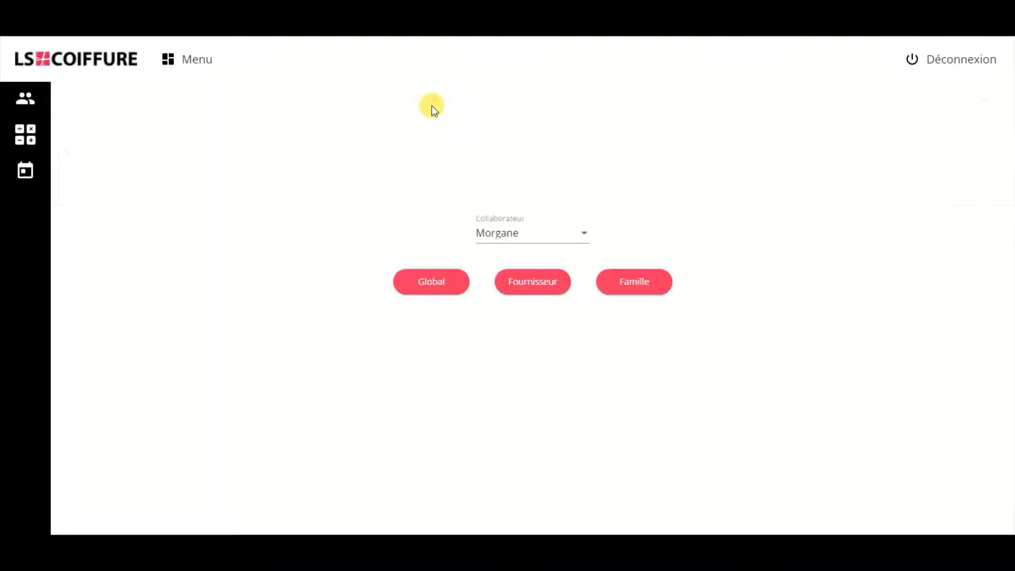
click(438, 281)
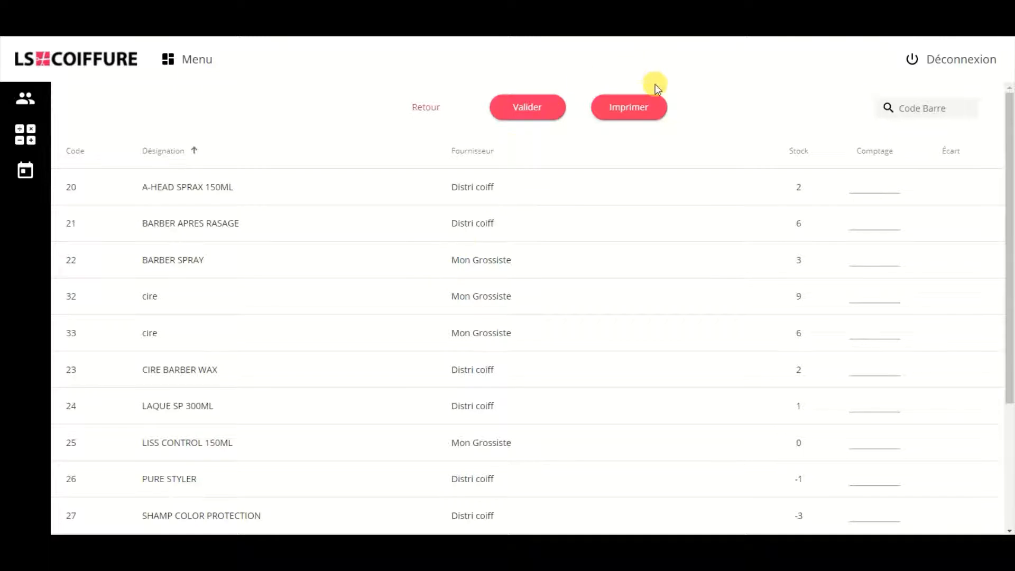
click(641, 108)
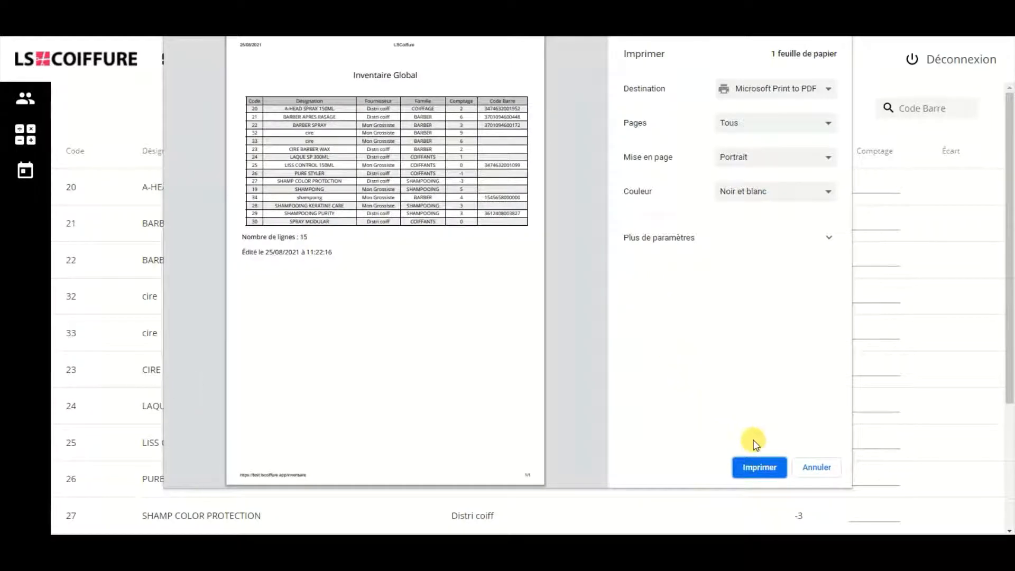
click(820, 472)
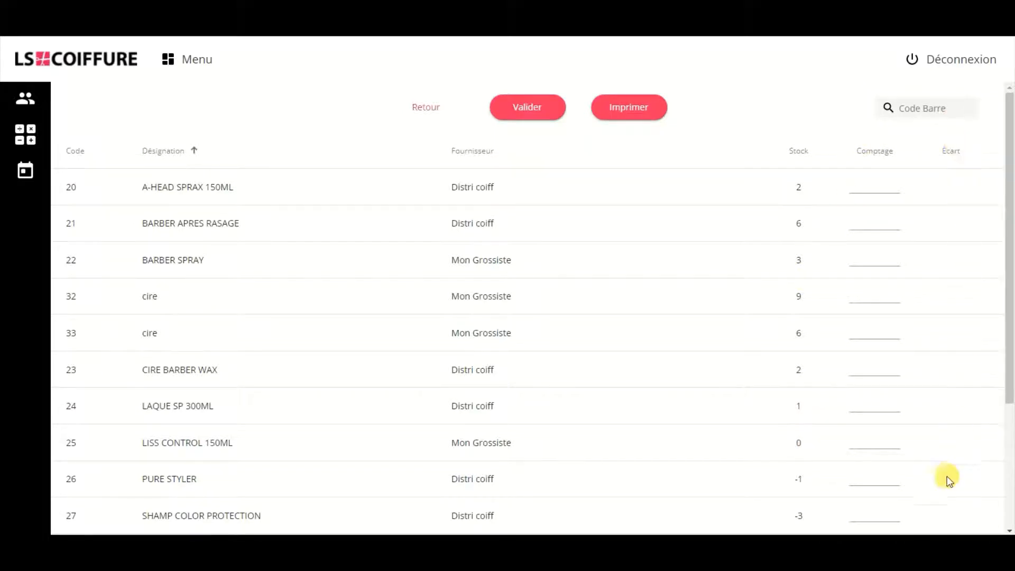
Step: Enter counts of 1 for A-HEAD SPRAX 150ML, 6 for BARBER APRES RASAGE and 1 for BARBER SPRAY
click(857, 183)
text(3)
key(BackSpace)
text(1)
click(875, 223)
text(6)
click(875, 255)
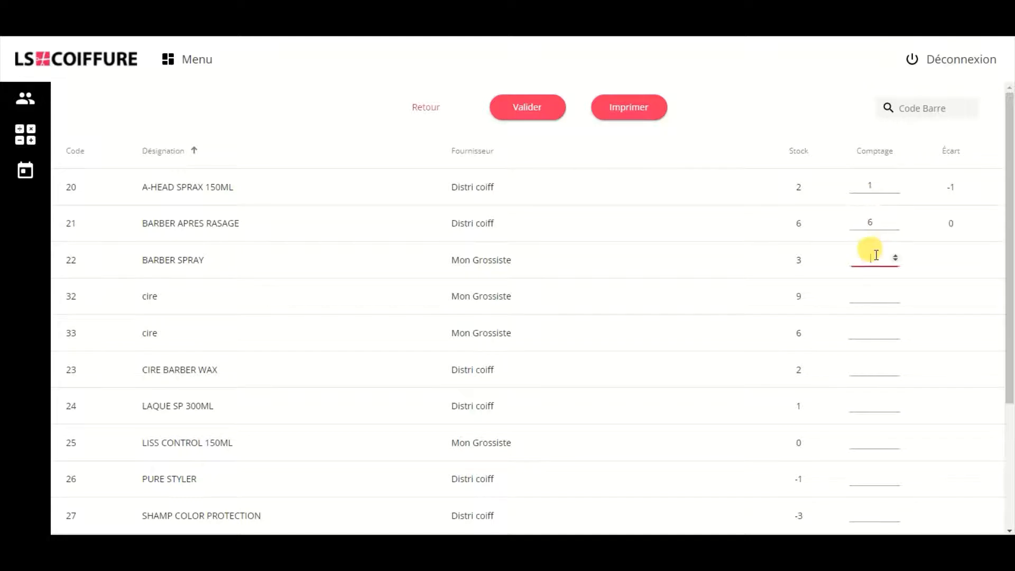
text(1)
Step: Enter counts of 9 for cire (code 32), 5 for cire (code 33), 2 for CIRE BARBER WAX and 1 for LAQUE SP 300ML
click(873, 291)
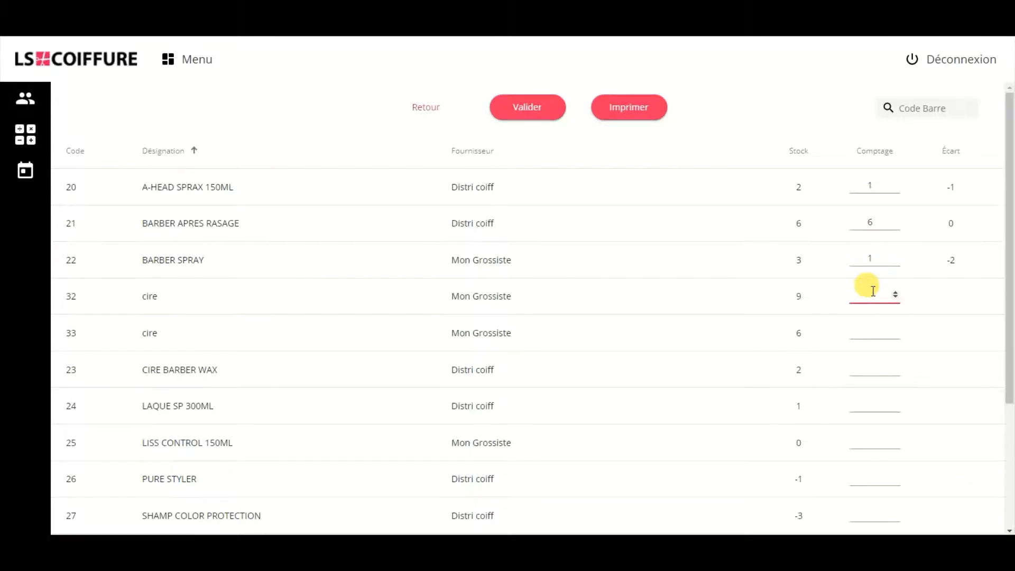
text(9)
click(872, 333)
text(5)
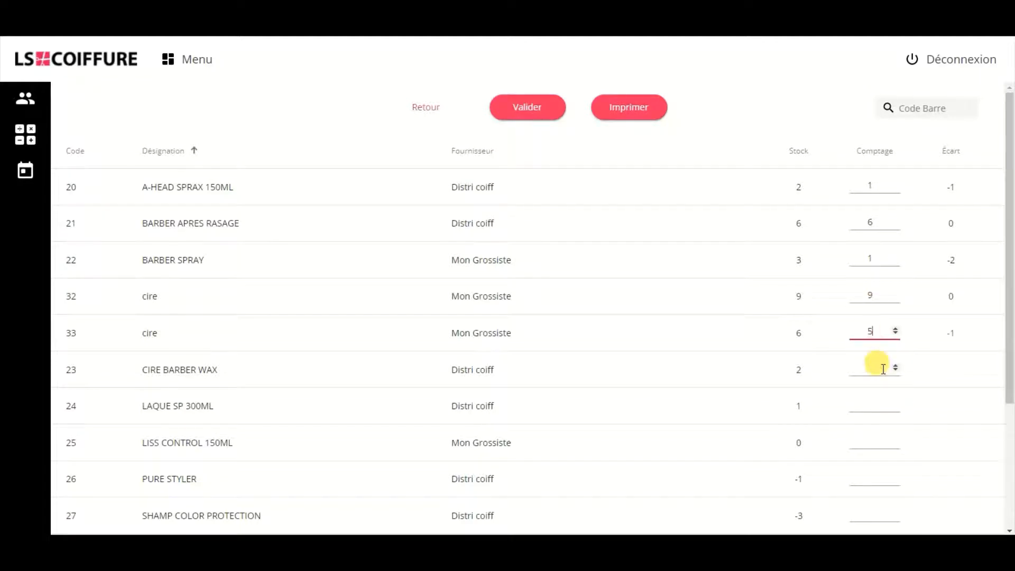
click(875, 368)
text(2)
click(885, 404)
text(1)
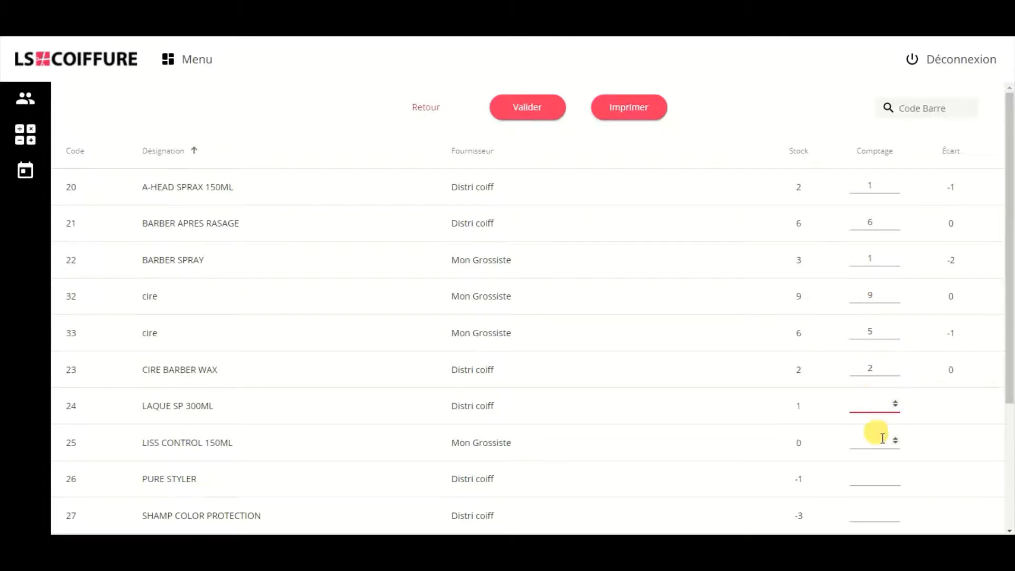
Step: Enter counts of 0 for PURE STYLER, 0 for SHAMP COLOR PROTECTION and 4 for SHAMPOING (code 19)
click(881, 476)
text(0)
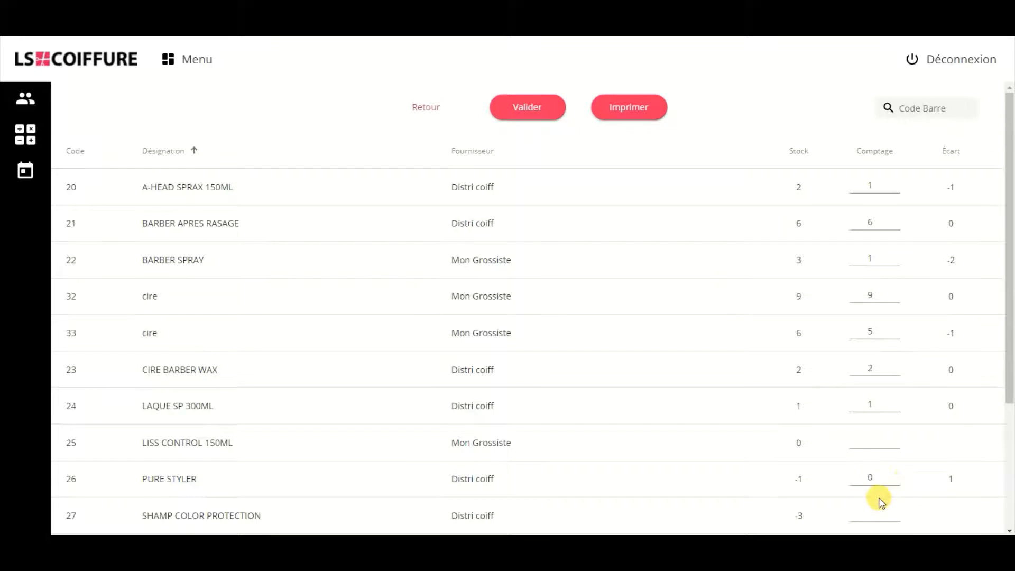
click(877, 508)
scroll(876, 495, down, 3)
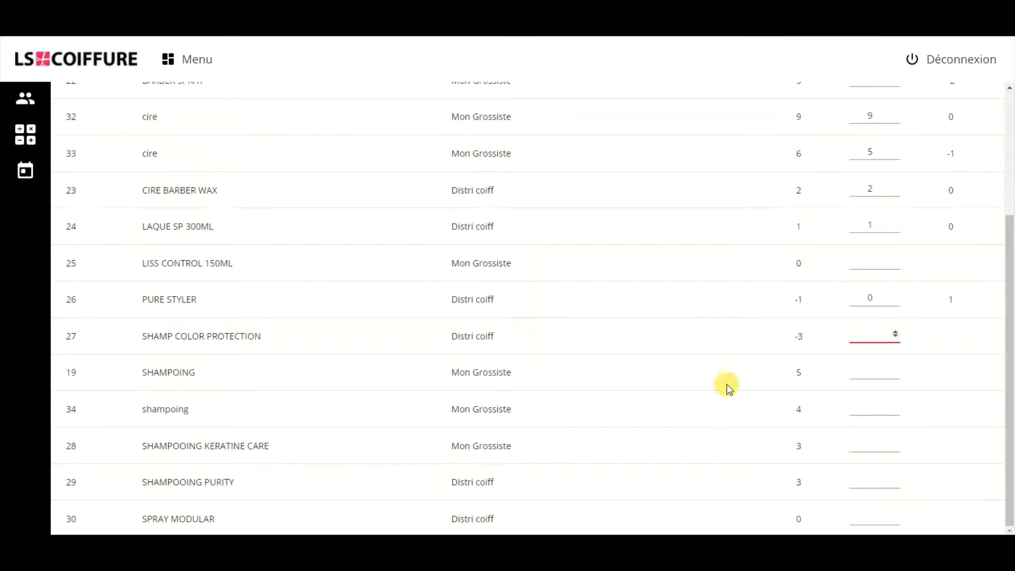
text(0)
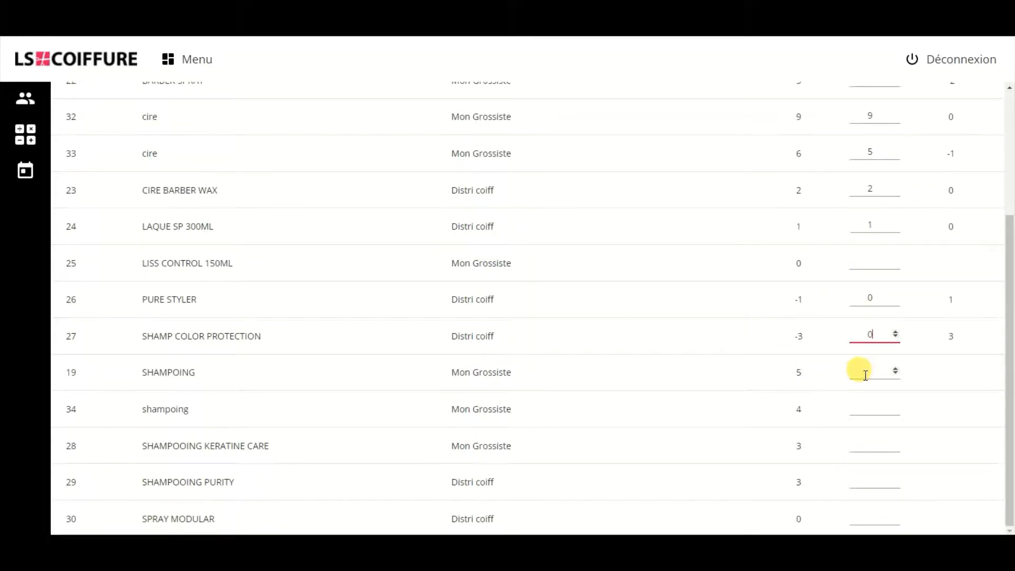
click(865, 375)
text(4)
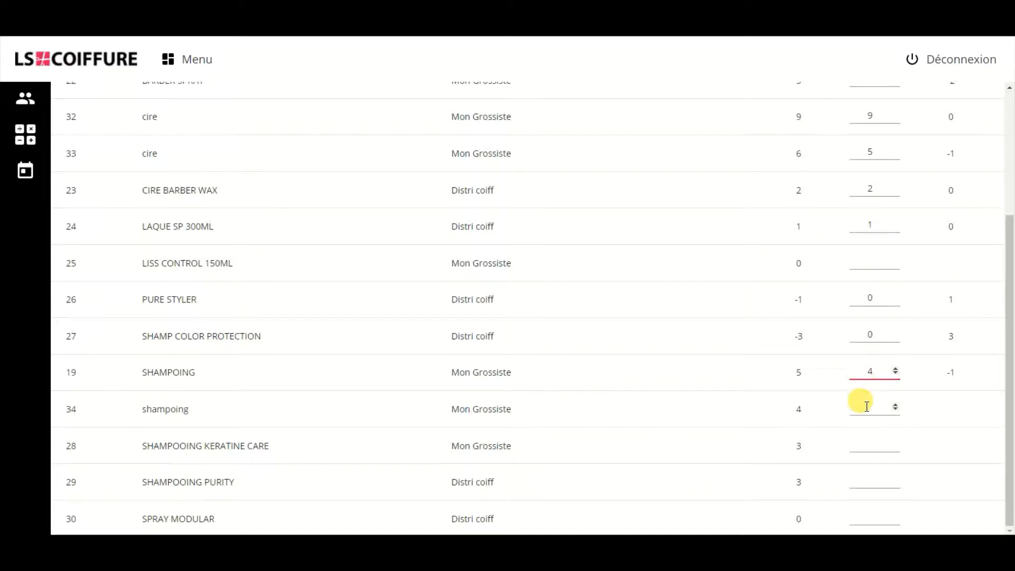
Step: Enter counts of 4 for shampoing (code 34), 3 for SHAMPOOING KERATINE CARE, 3 for SHAMPOOING PURITY and 0 for SPRAY MODULAR
click(865, 407)
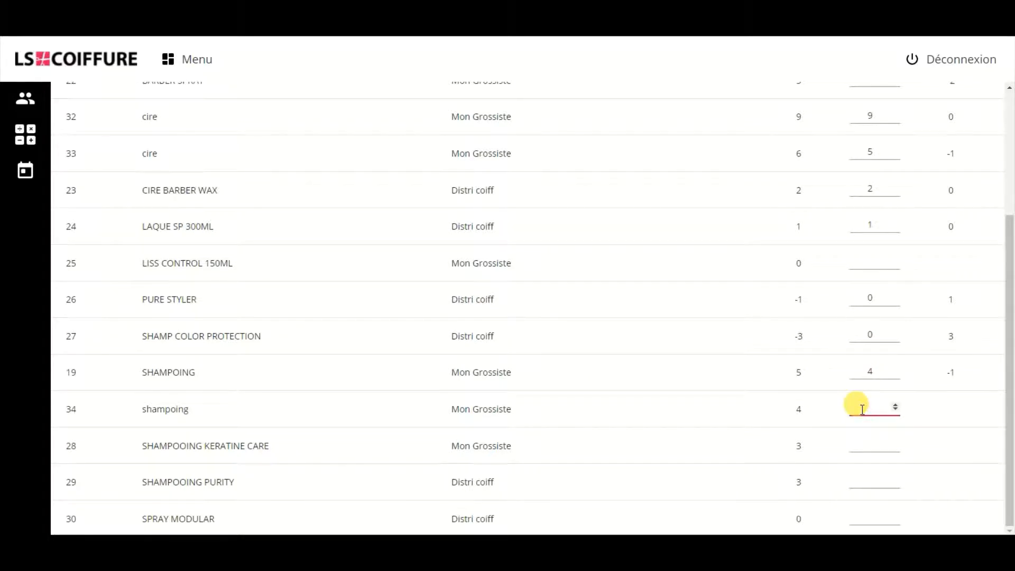
text(4)
click(865, 444)
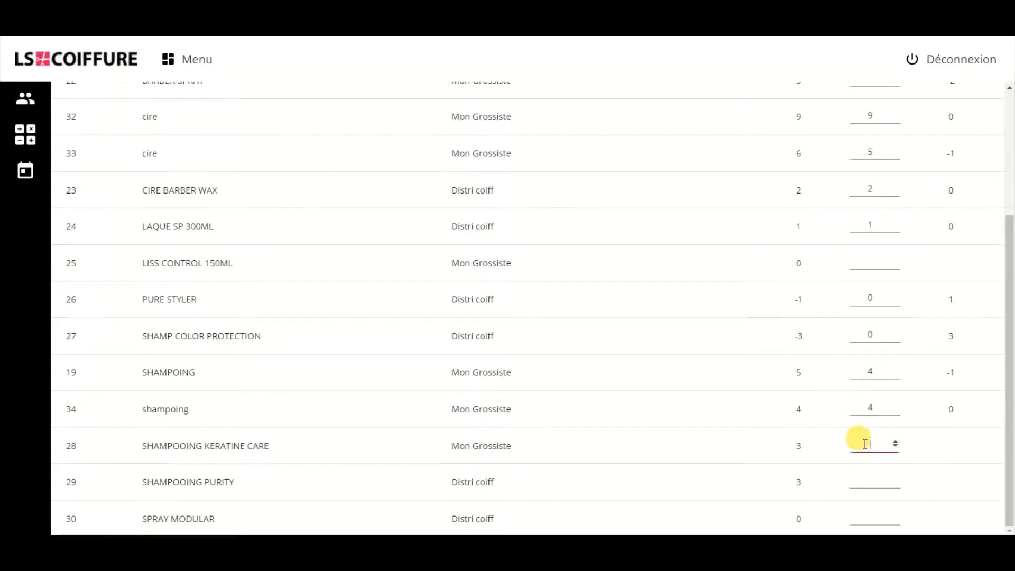
text(3)
click(864, 479)
text(3)
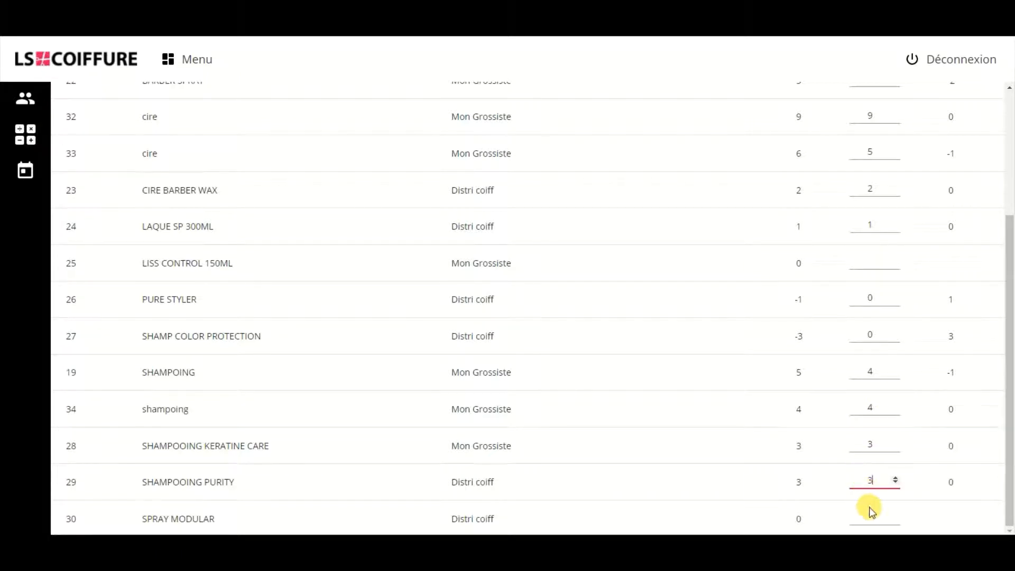
click(871, 510)
text(0)
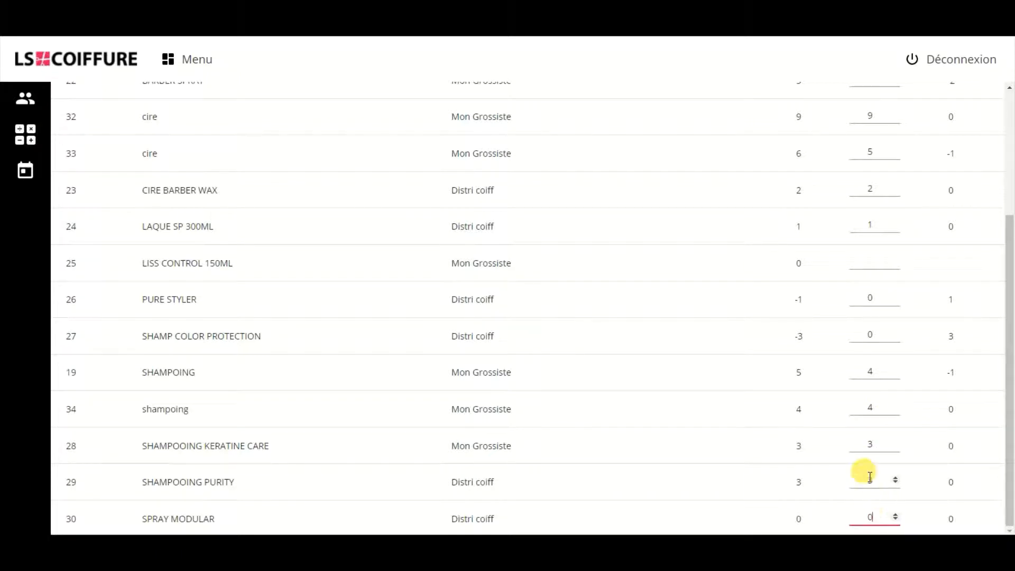
Step: Validate the global inventory, accept the printable summary and leave its print dialog without printing
scroll(870, 440, up, 4)
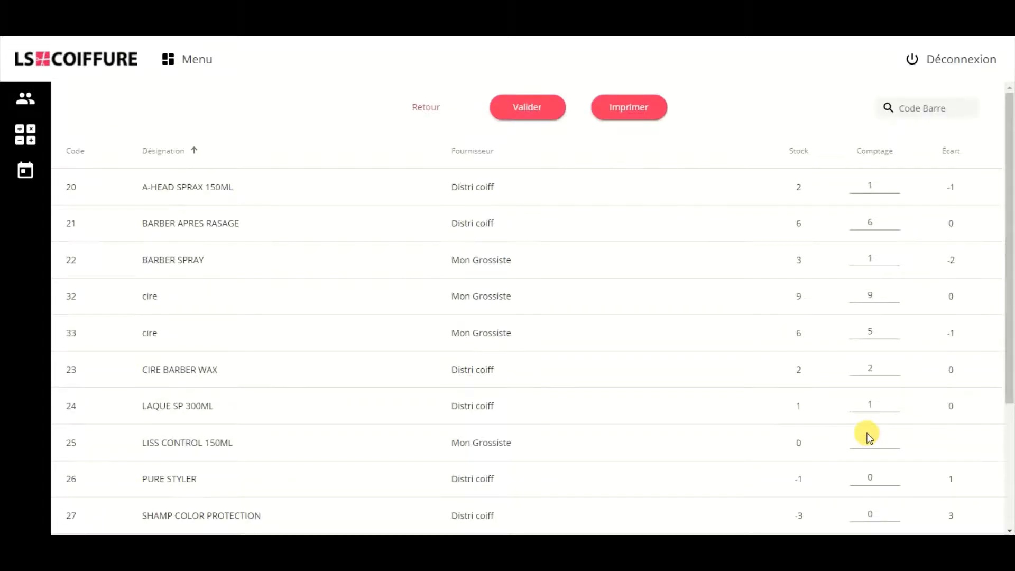
click(530, 103)
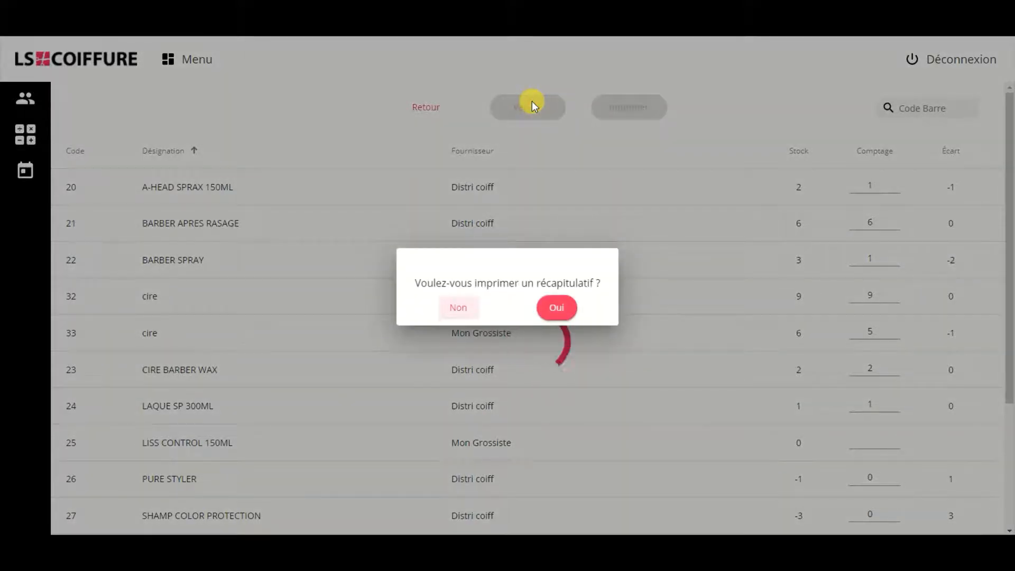
click(561, 311)
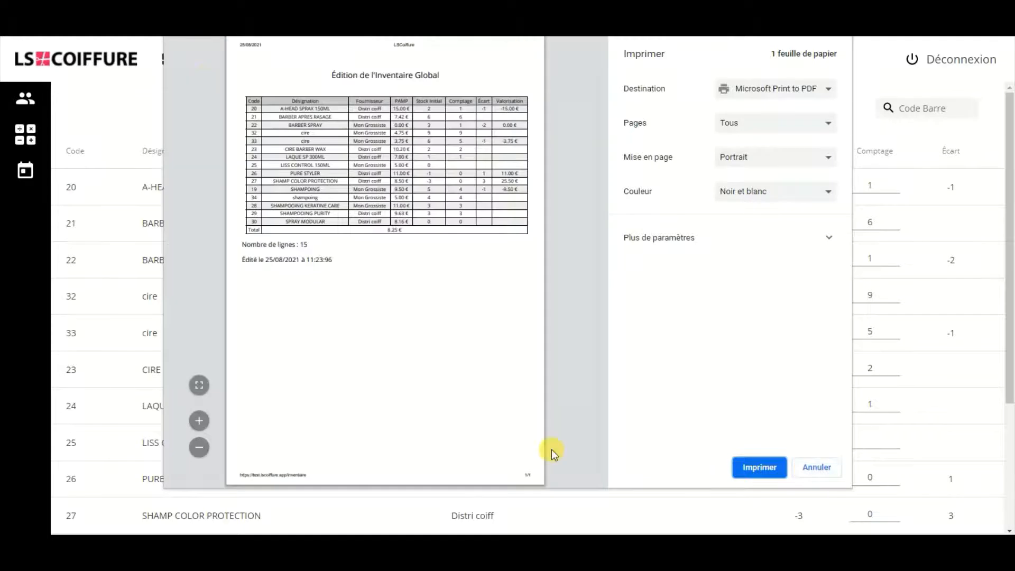
click(801, 480)
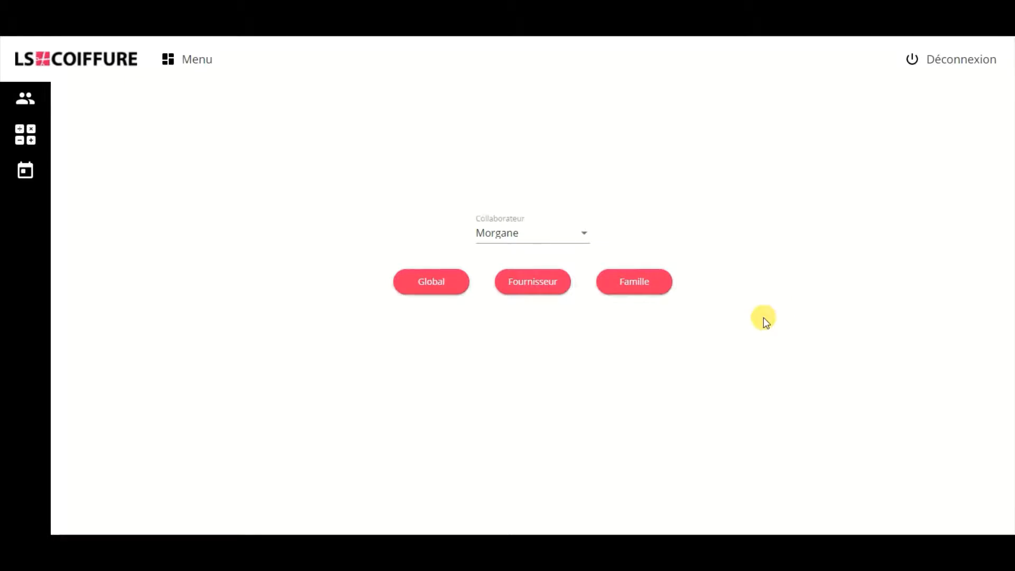
Step: Generate the stock valuation including non-sellable products as a printable document, and leave its print dialog without printing
click(652, 287)
click(180, 61)
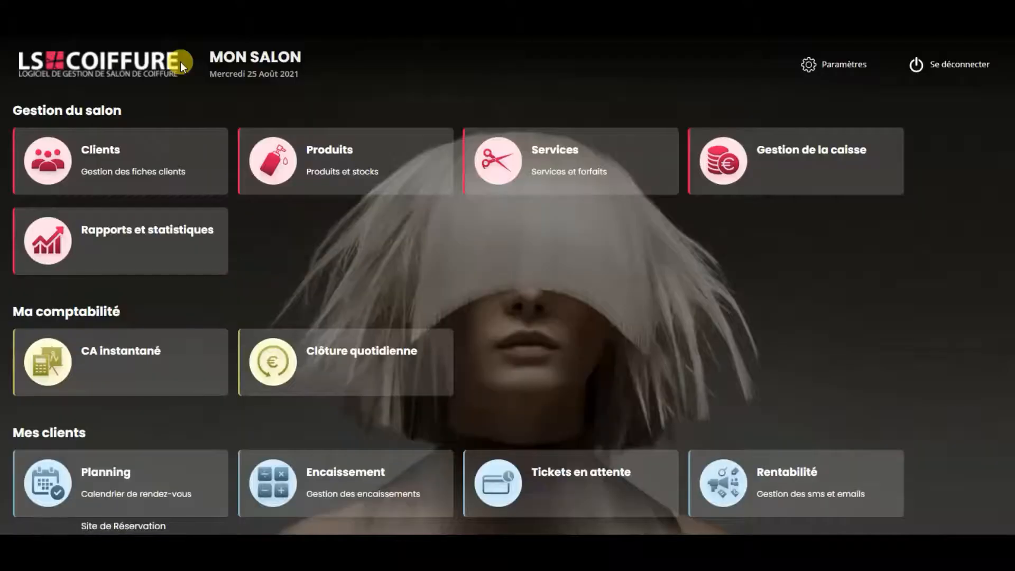
click(358, 164)
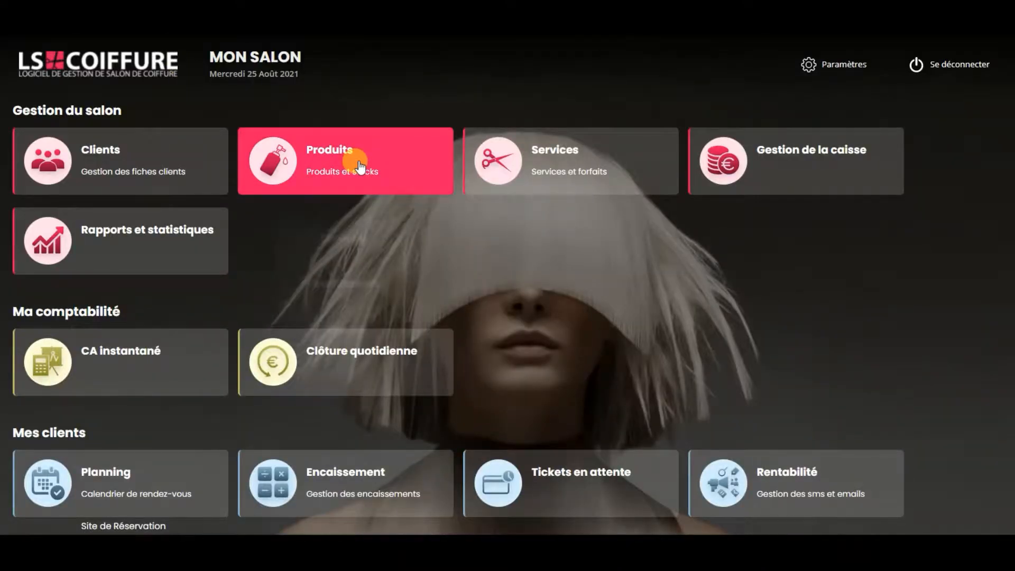
mouse_move(370, 326)
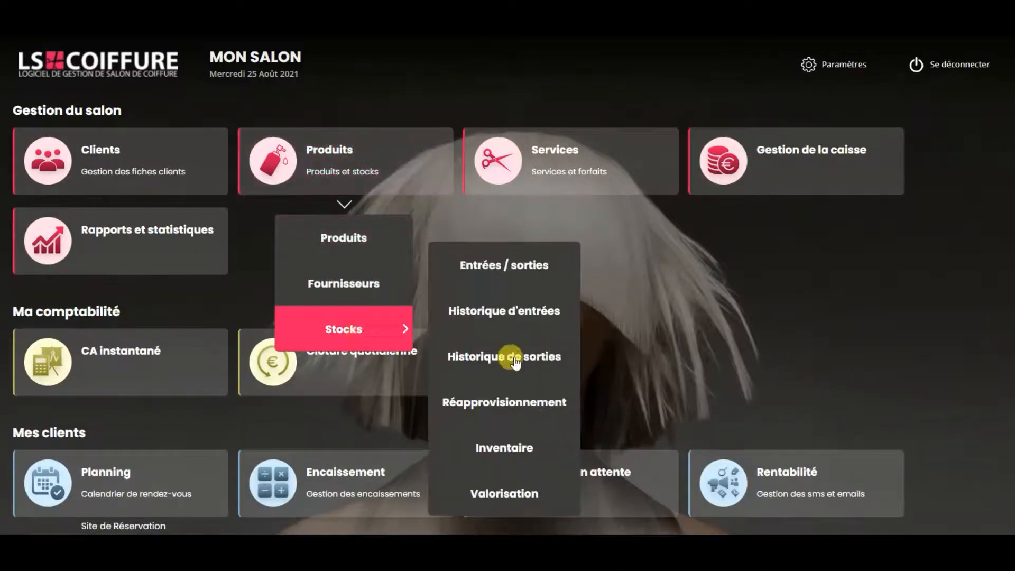
click(515, 497)
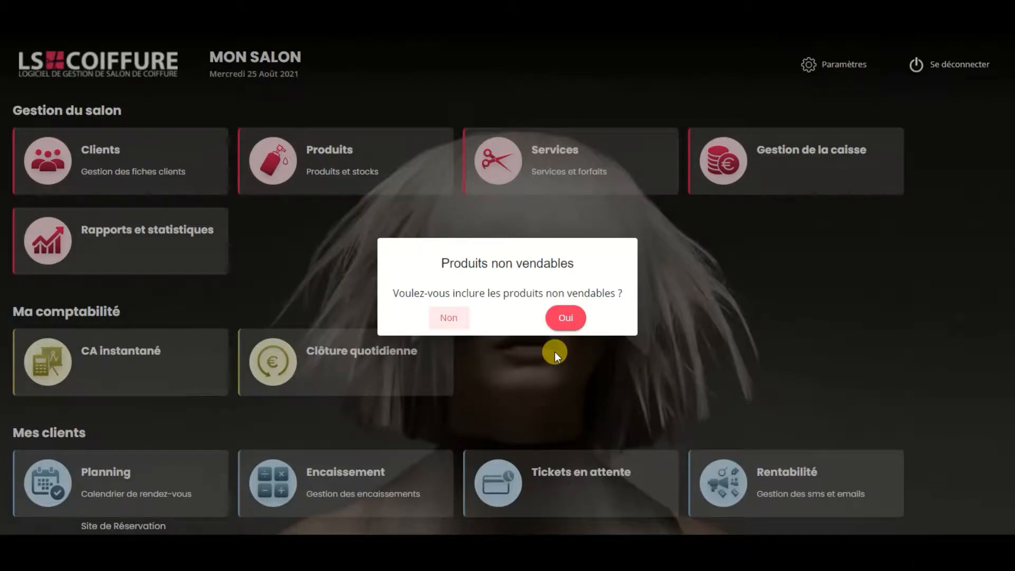
click(566, 316)
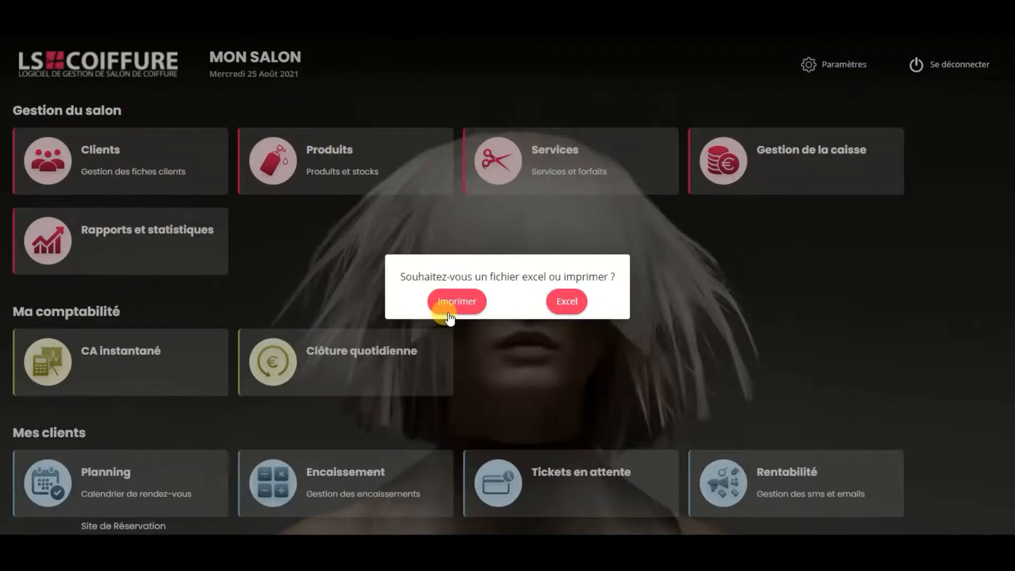
click(464, 299)
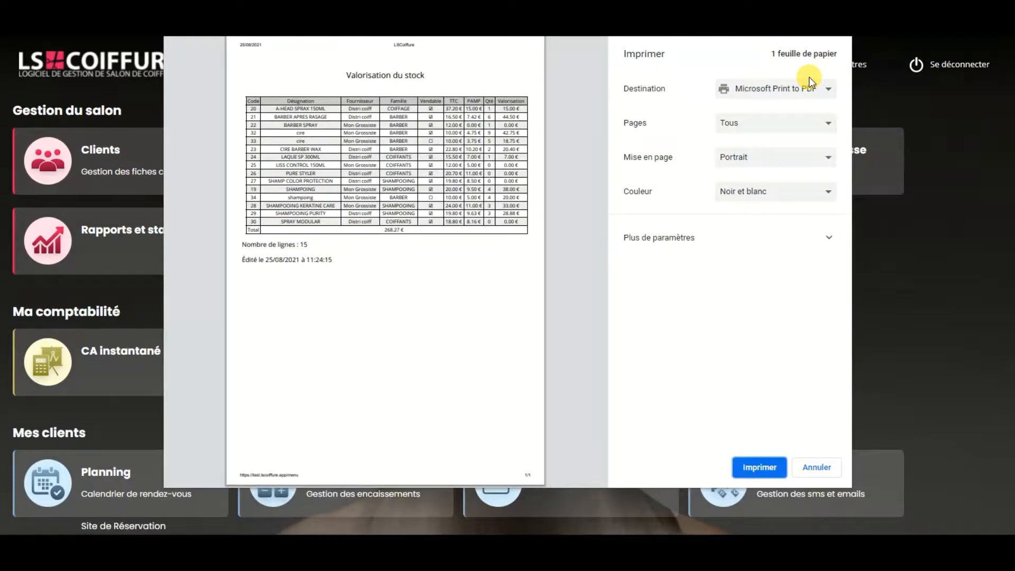
click(825, 466)
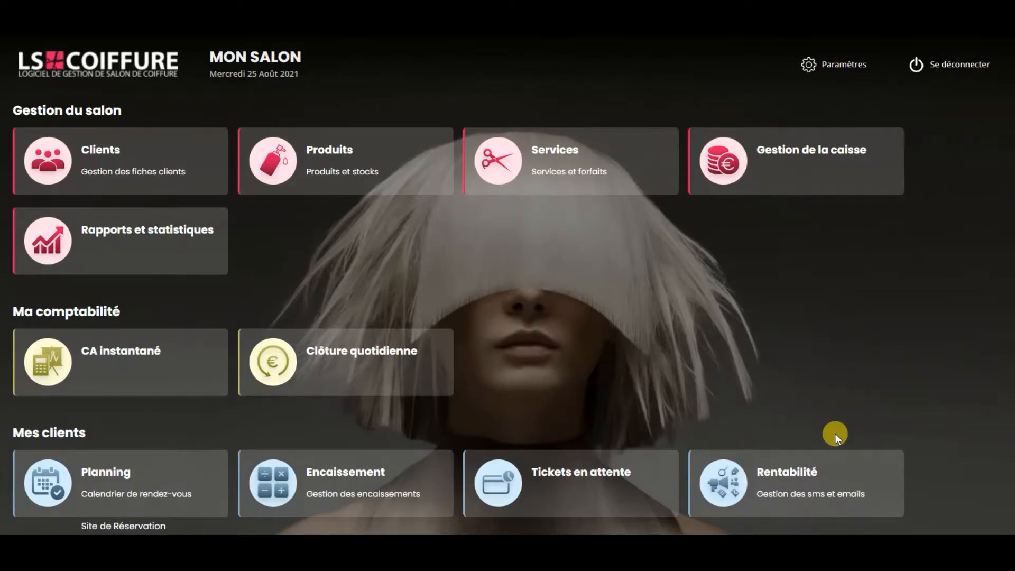
Step: Open the general settings, entering the access password, and show the PAMP management page of the stock settings
click(844, 65)
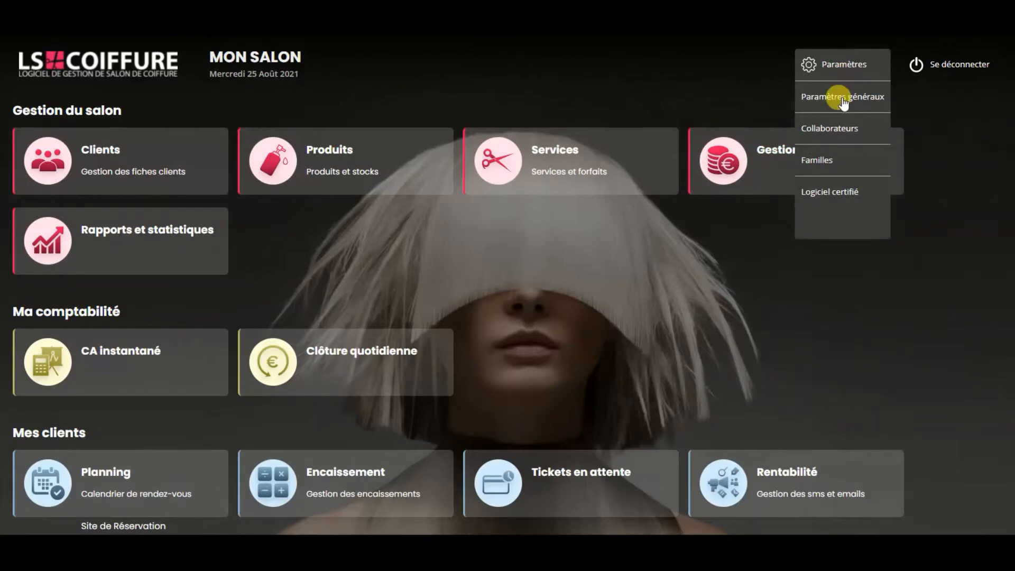
click(843, 101)
text(•••)
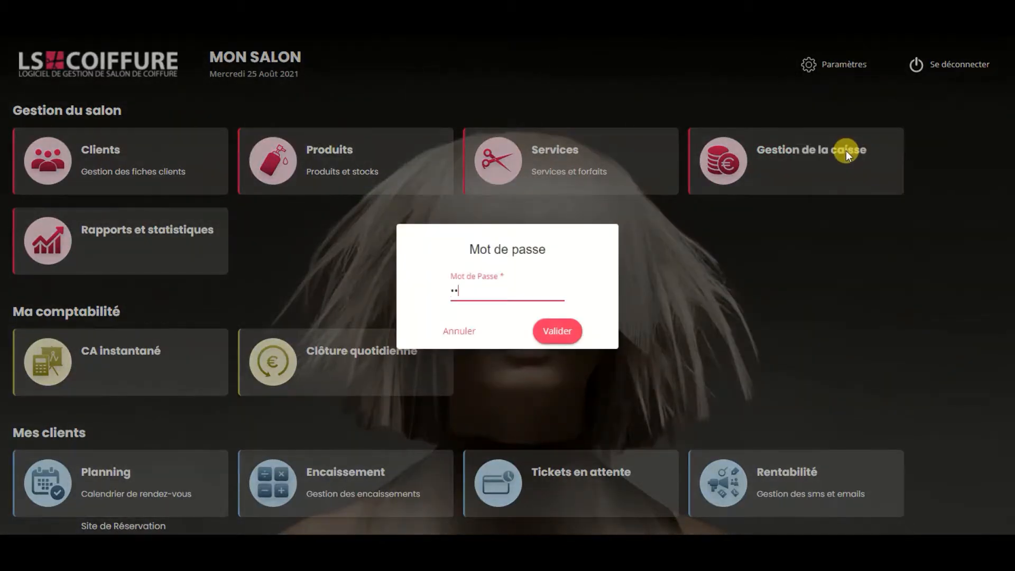
key(BackSpace)
key(BackSpace)
key(BackSpace)
text(••••)
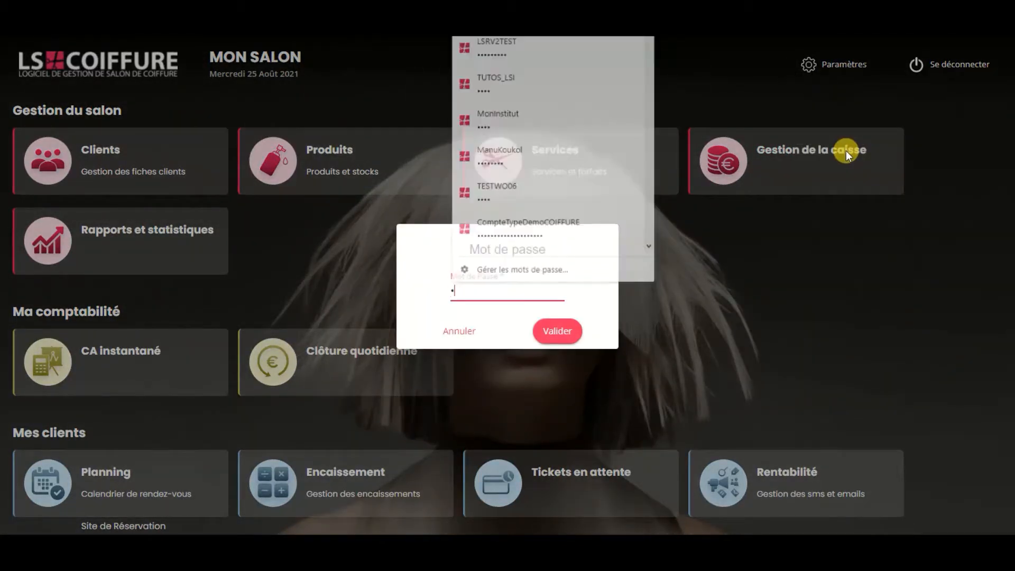
key(Return)
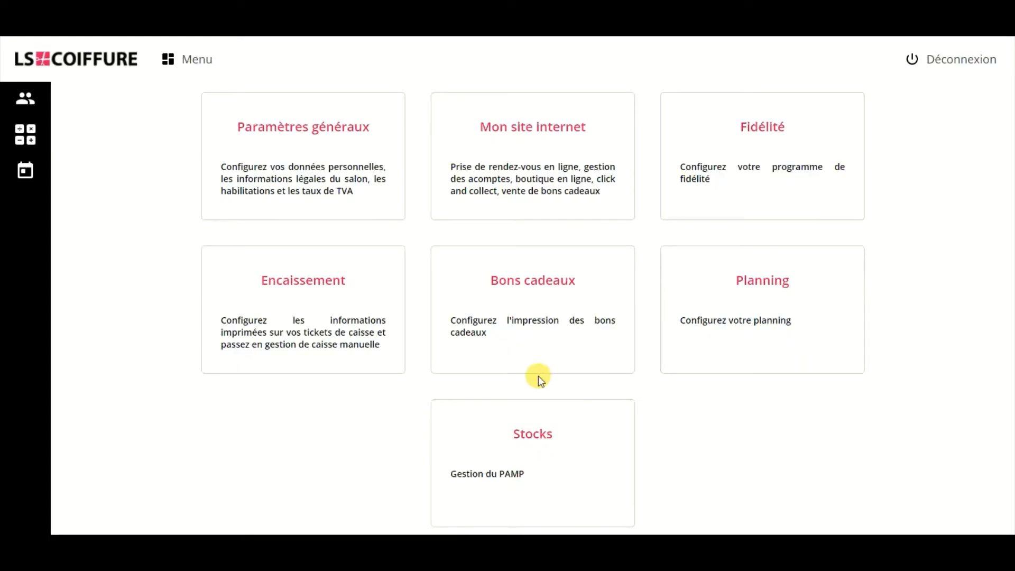
click(523, 432)
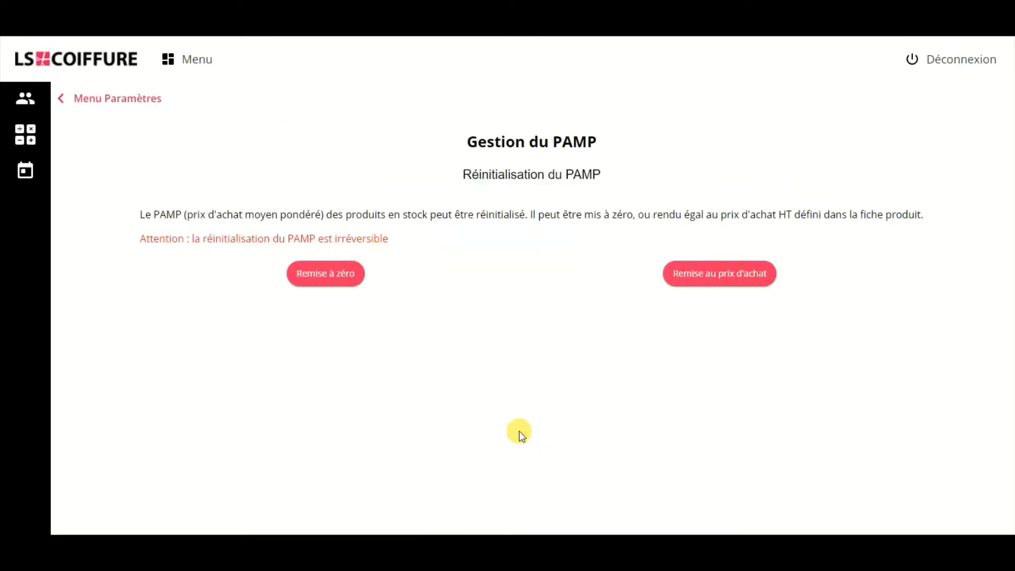